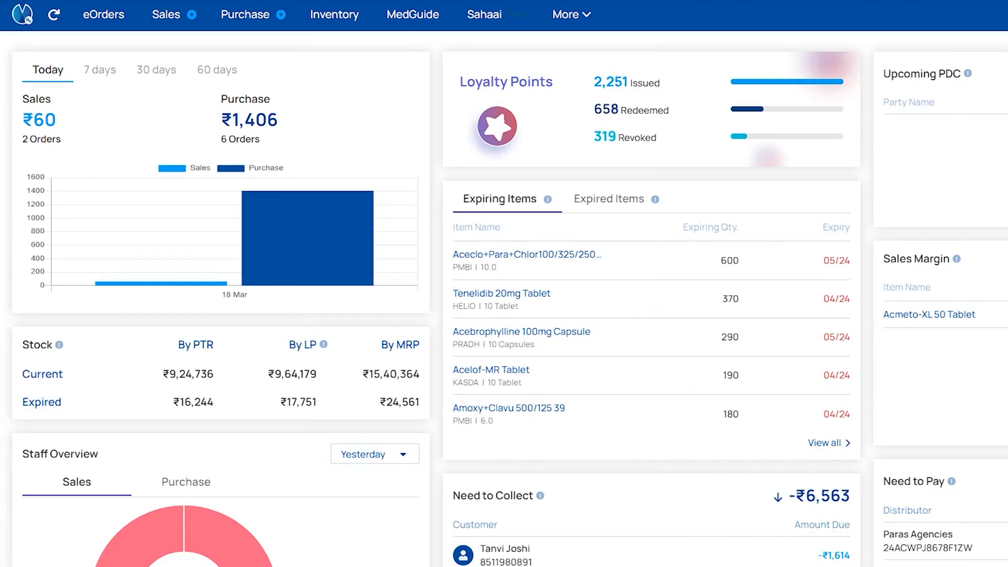
left_click(238, 11)
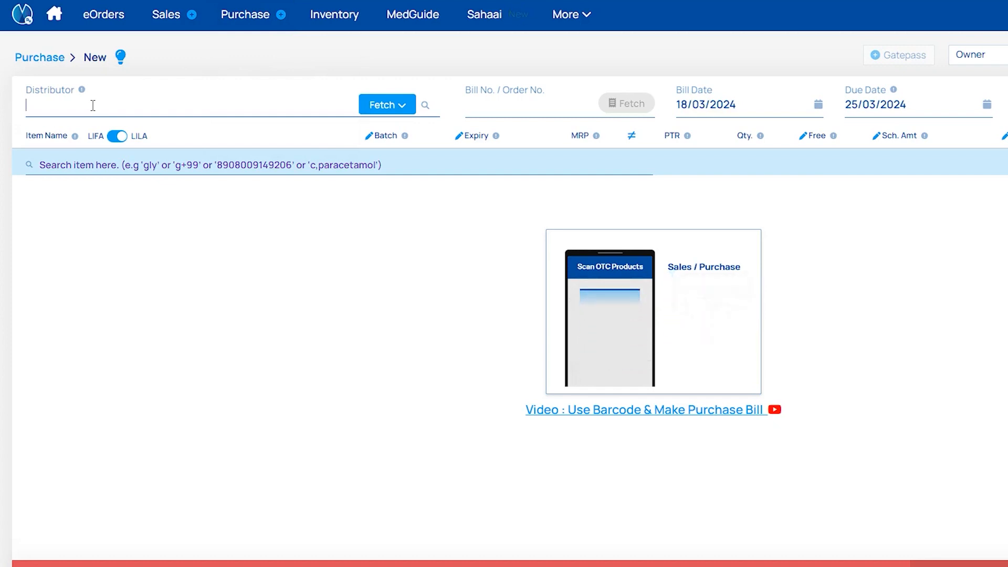
type("Dh")
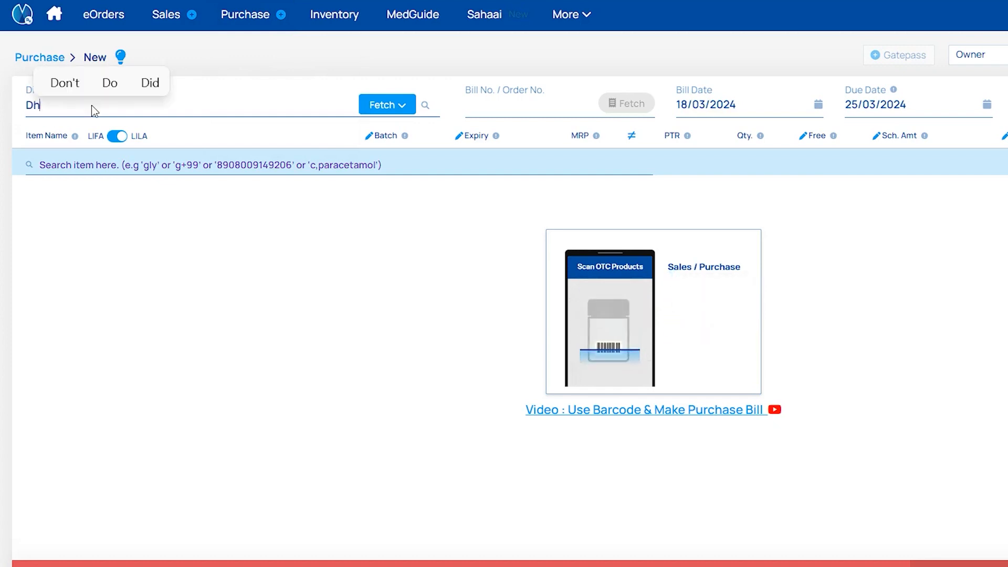
type("ruvi O")
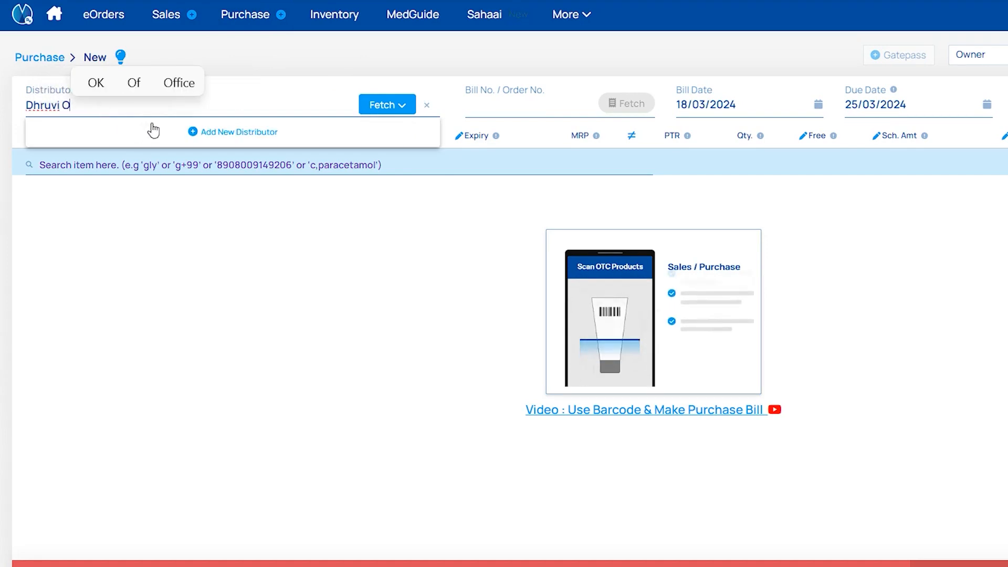
left_click(191, 130)
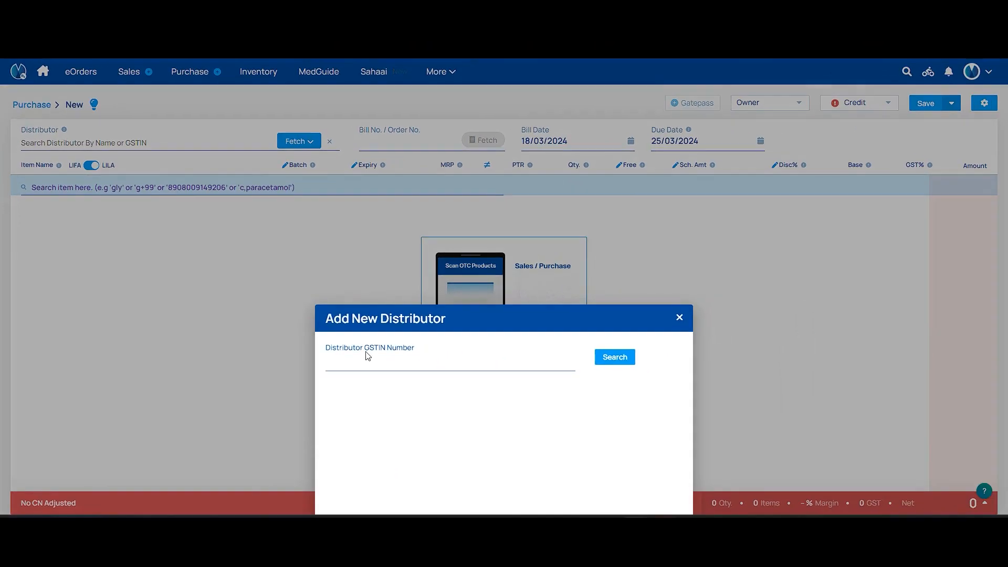
Look up the distributor by pasted GSTIN, reveal extra fields, then close the form unsaved.
left_click(428, 382)
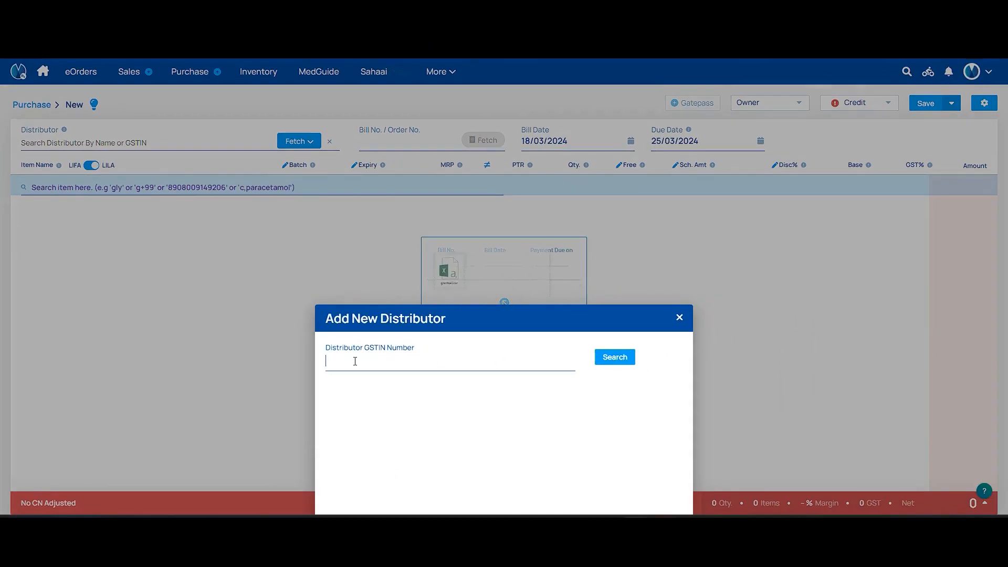
left_click(613, 357)
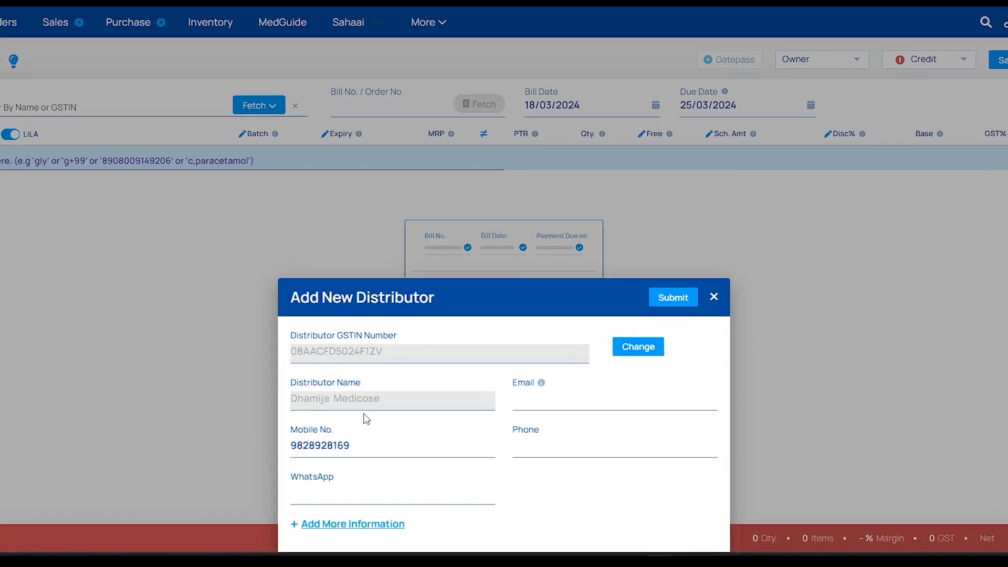
left_click(356, 526)
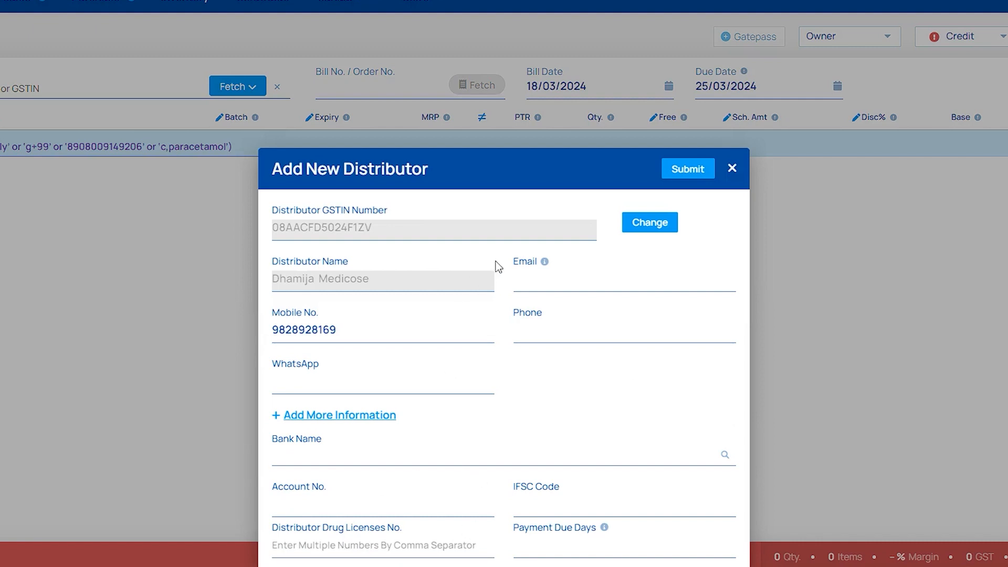
left_click(730, 169)
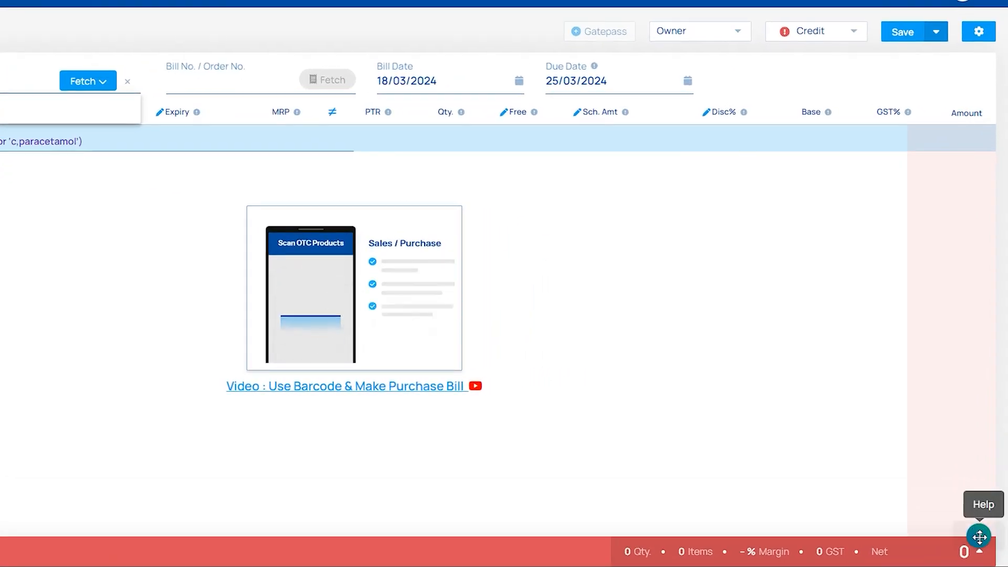
Open the Contact us support ticket form from the help options.
left_click(980, 536)
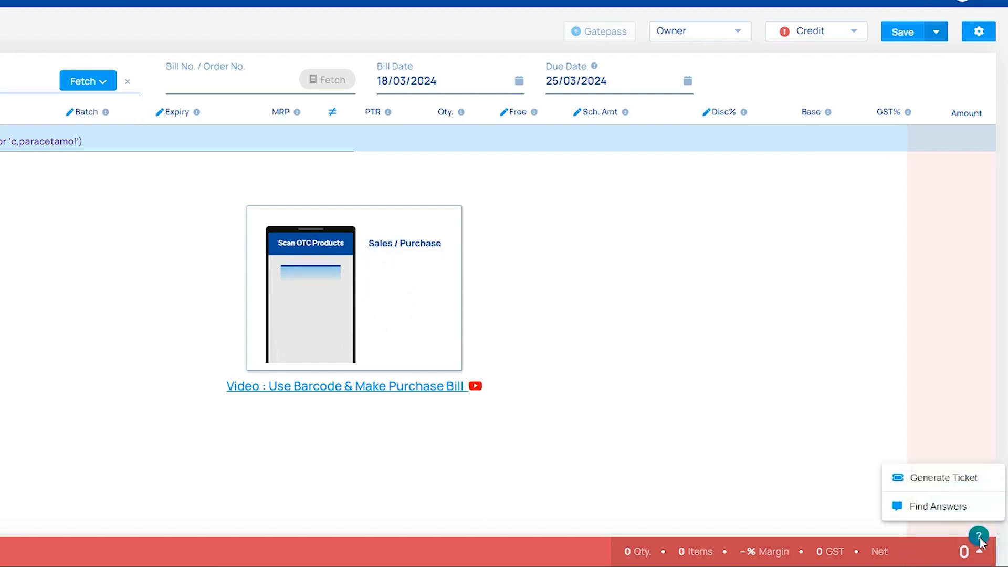
left_click(940, 488)
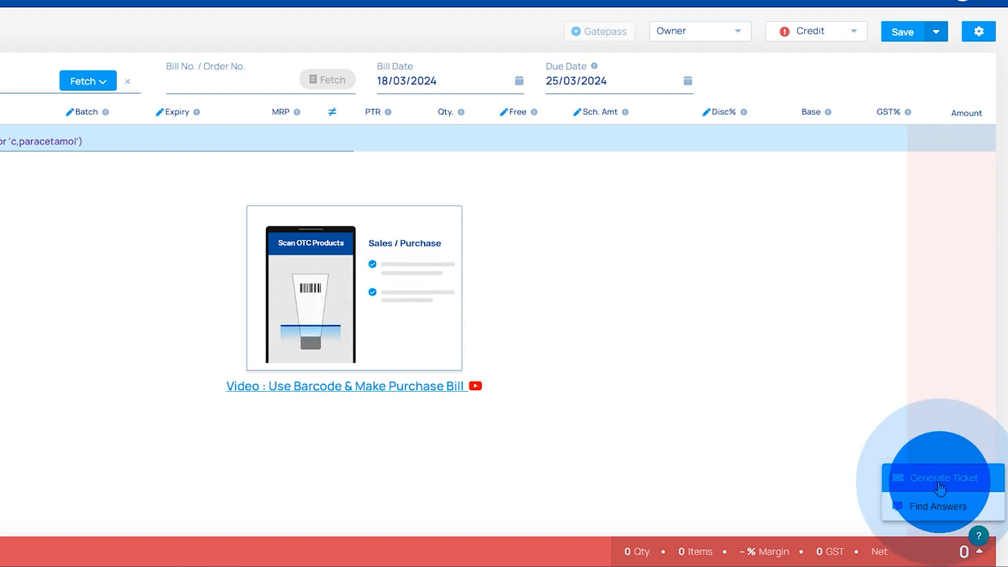
left_click(883, 469)
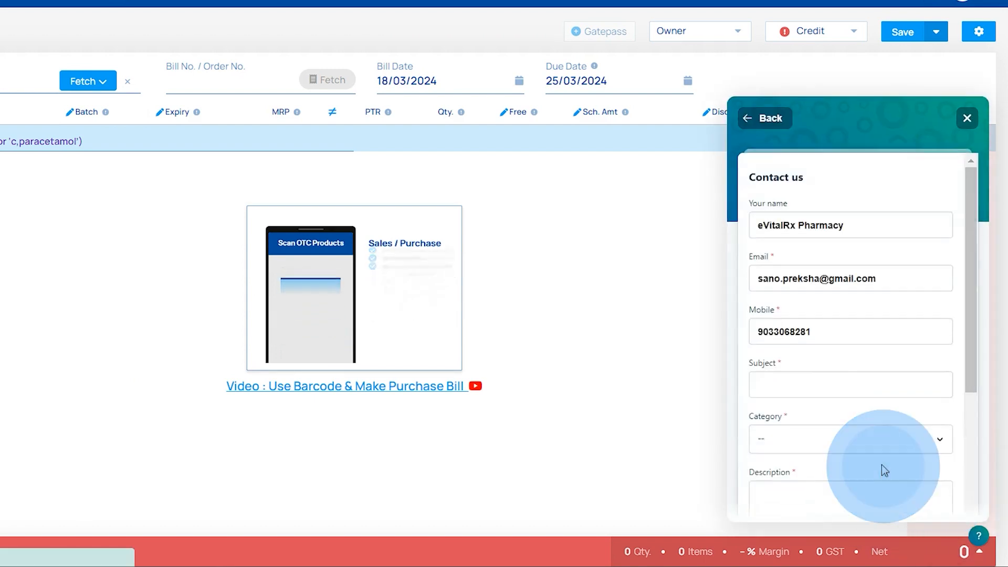
Fill in ticket subject 'add new distributor' with category Customer/ Distributor, then start the description.
left_click(787, 370)
type("add")
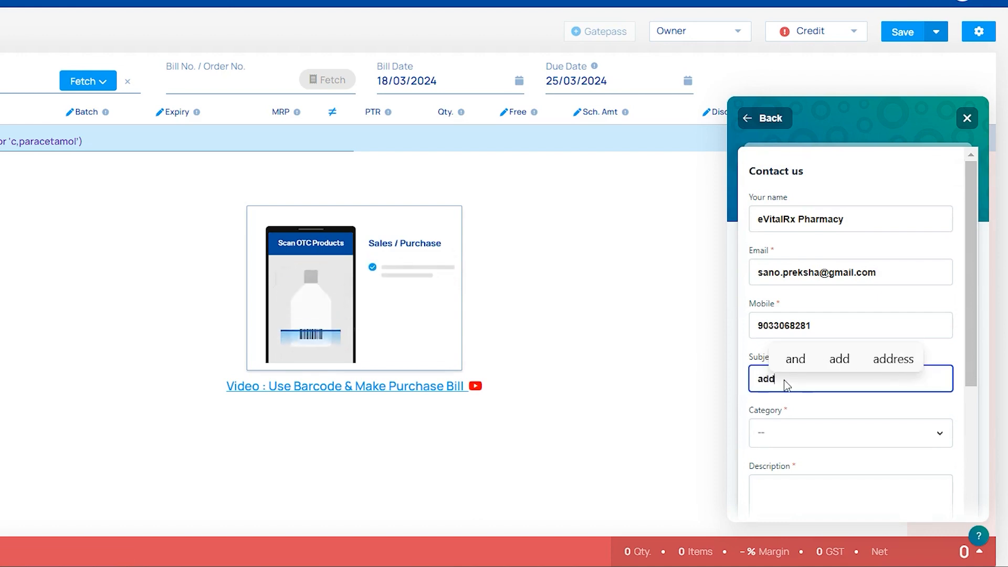
type(" new ")
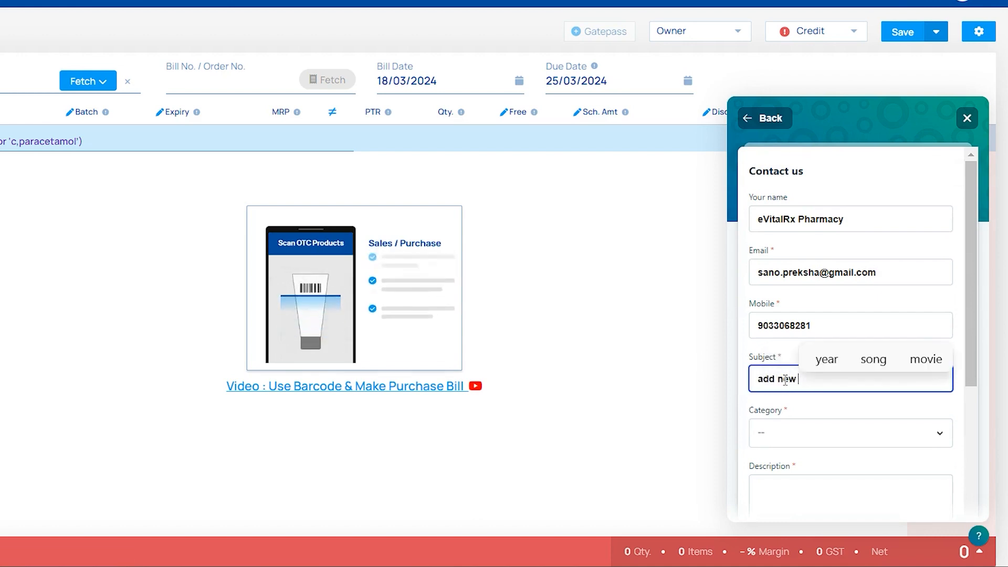
type("distributor")
left_click(785, 432)
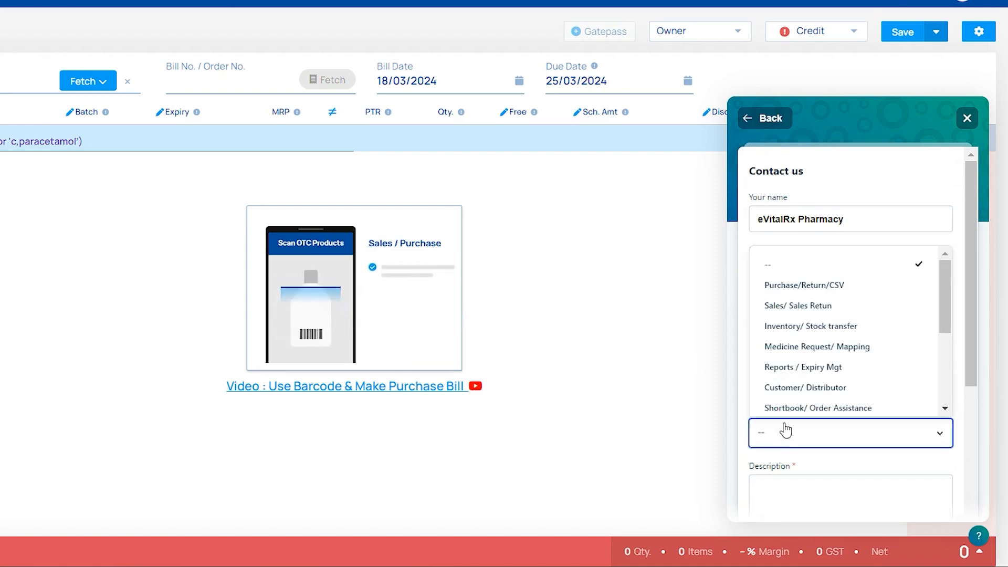
left_click(782, 388)
left_click(781, 488)
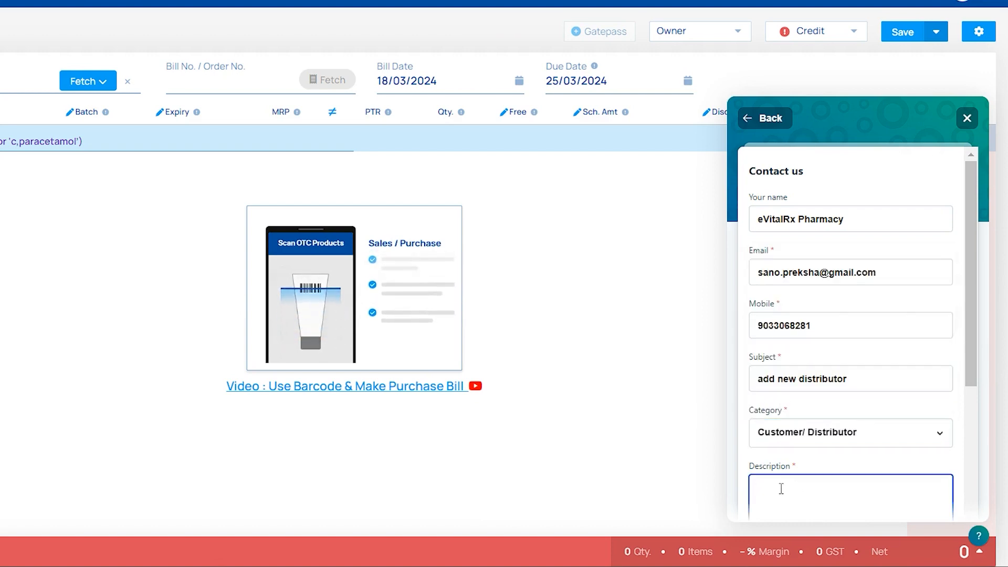
scroll(781, 488, "down", 3)
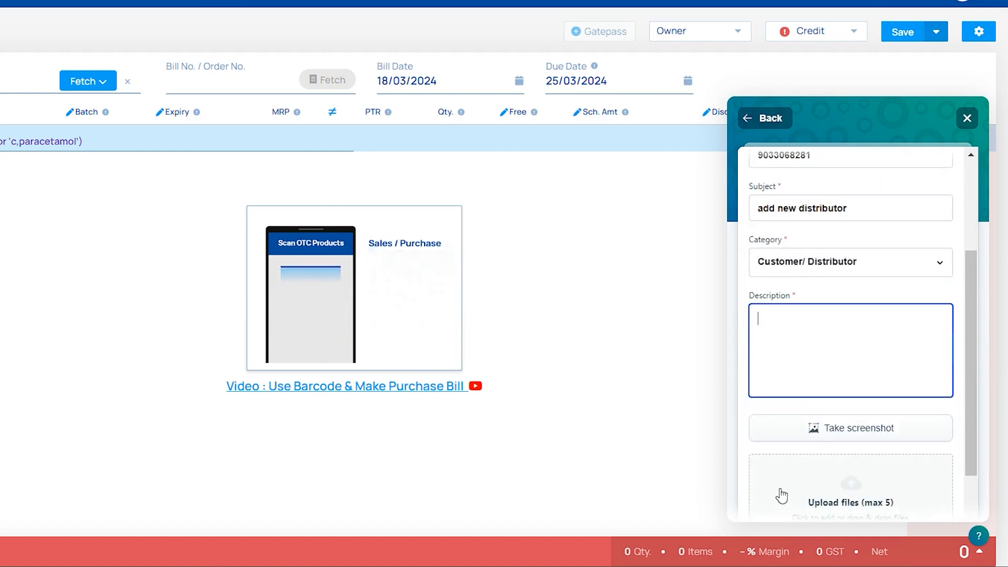
scroll(819, 491, "down", 3)
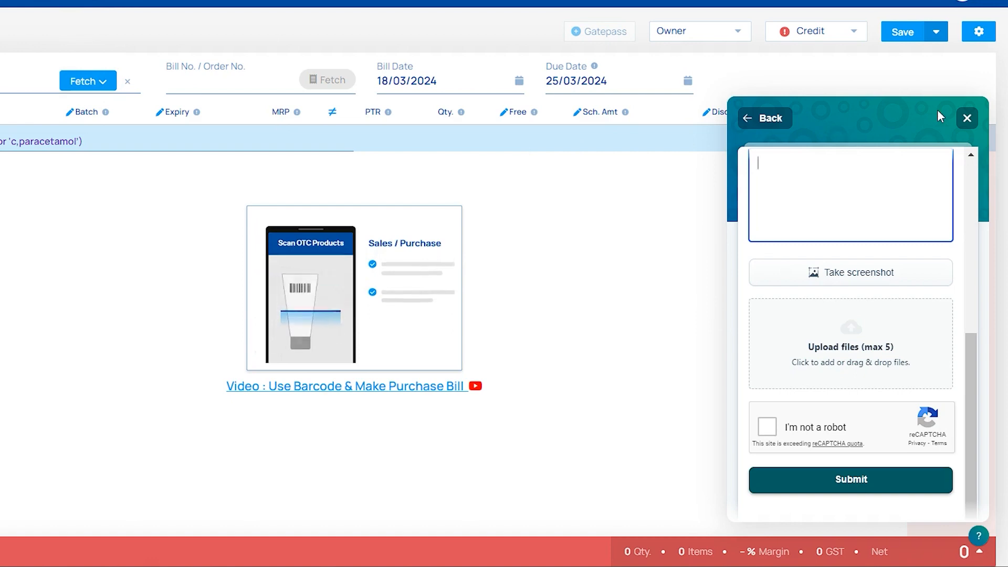
Close the ticket form, pick Cash Purchase as distributor and review the invoice breakdown.
left_click(975, 123)
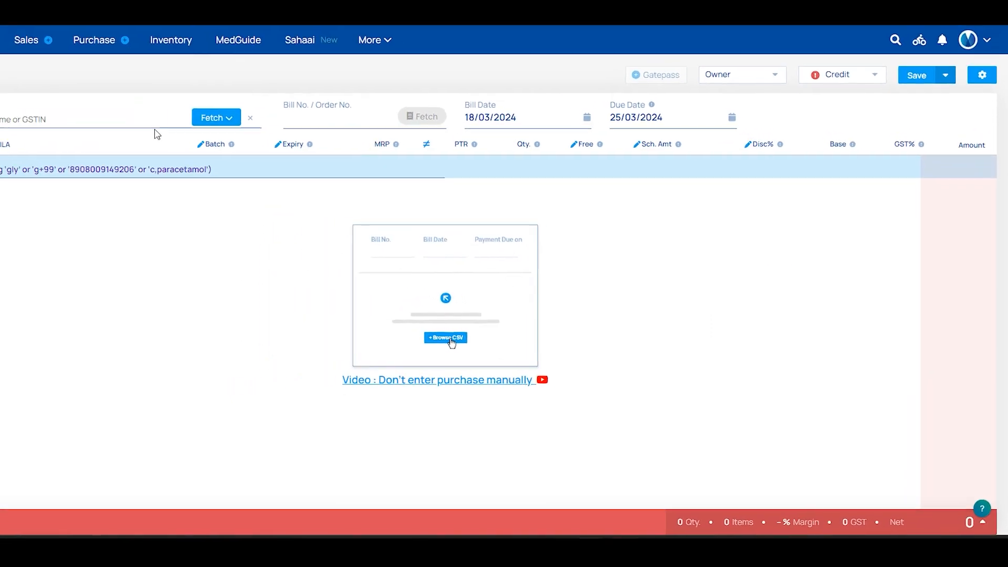
left_click(214, 138)
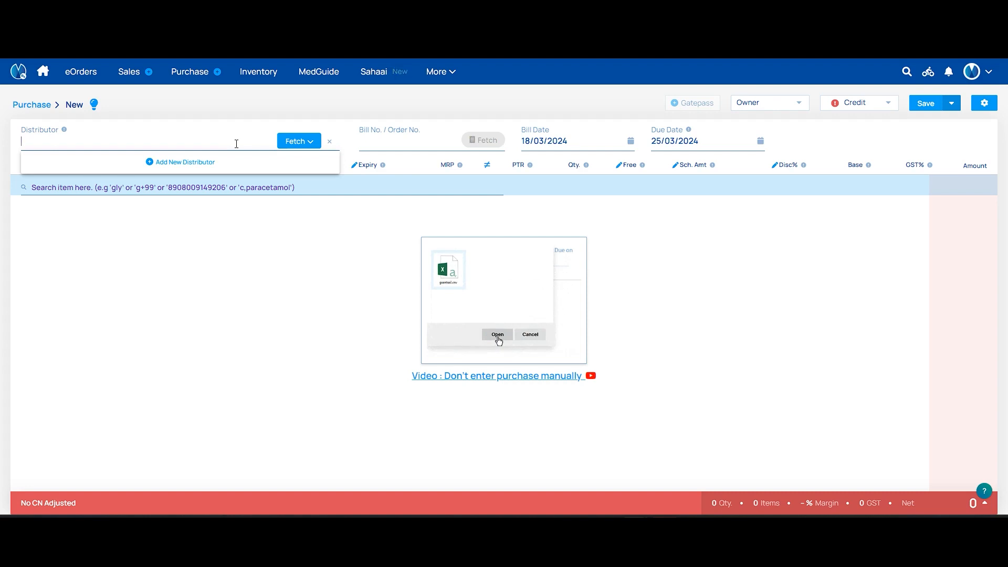
type("C")
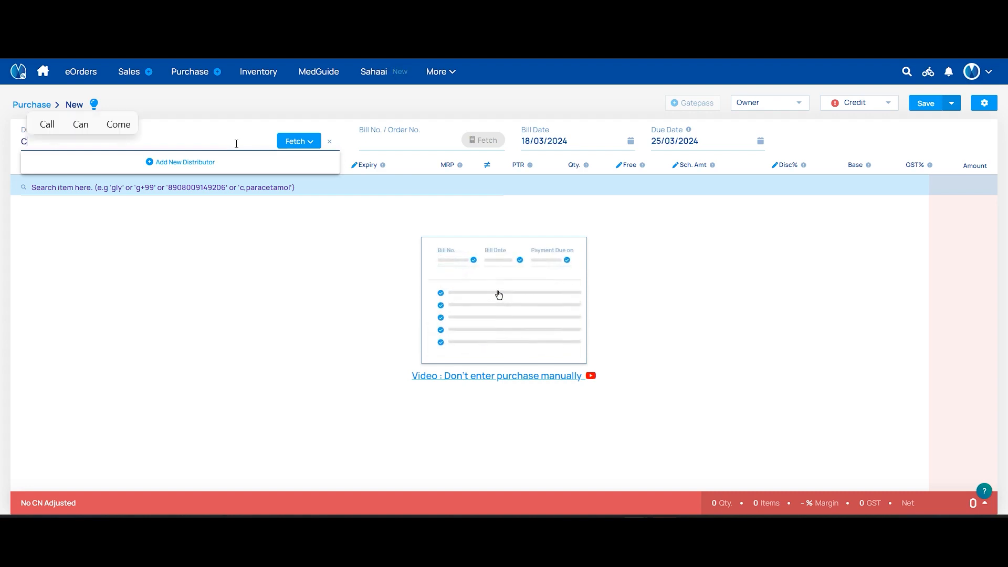
type("ash Pur")
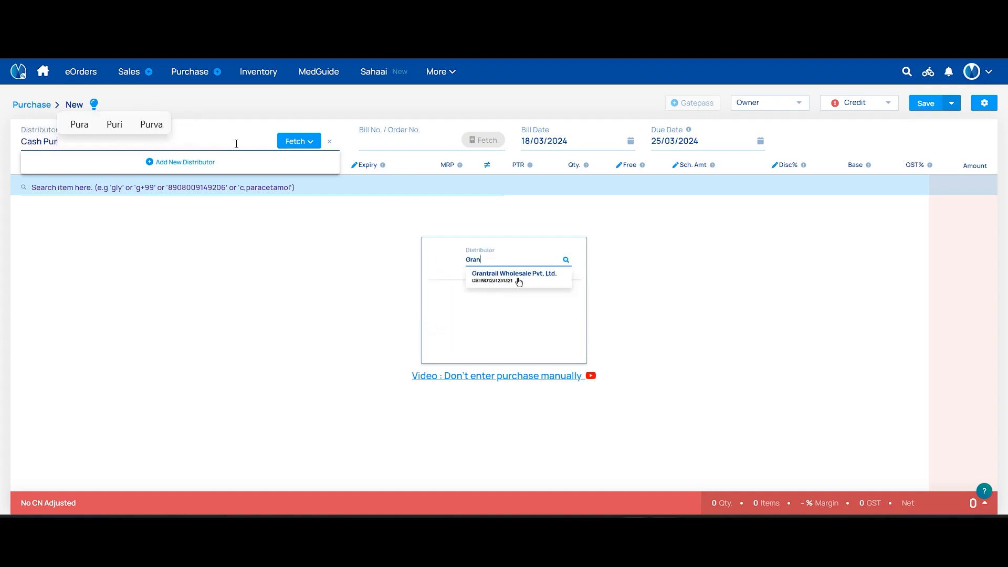
type("chase")
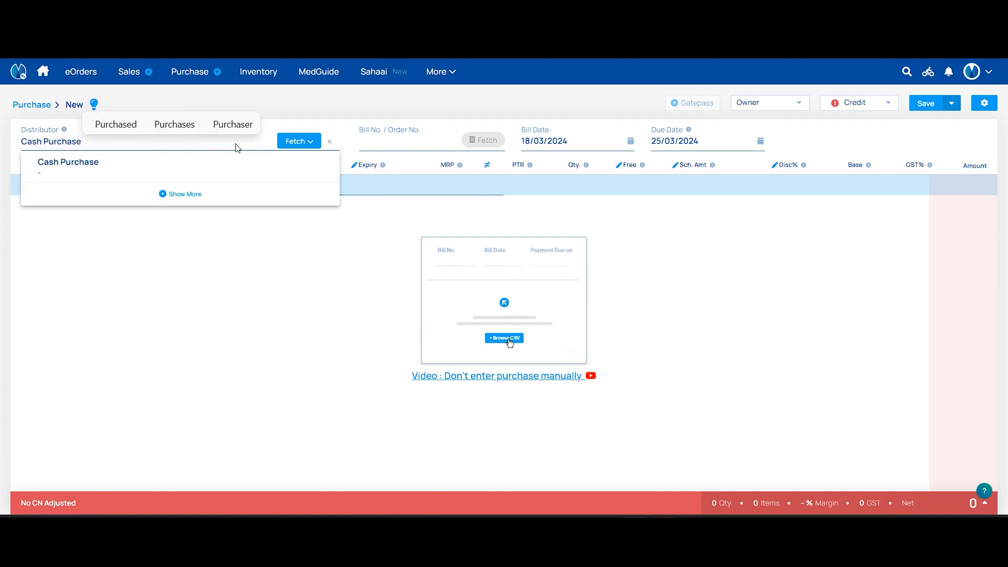
left_click(171, 171)
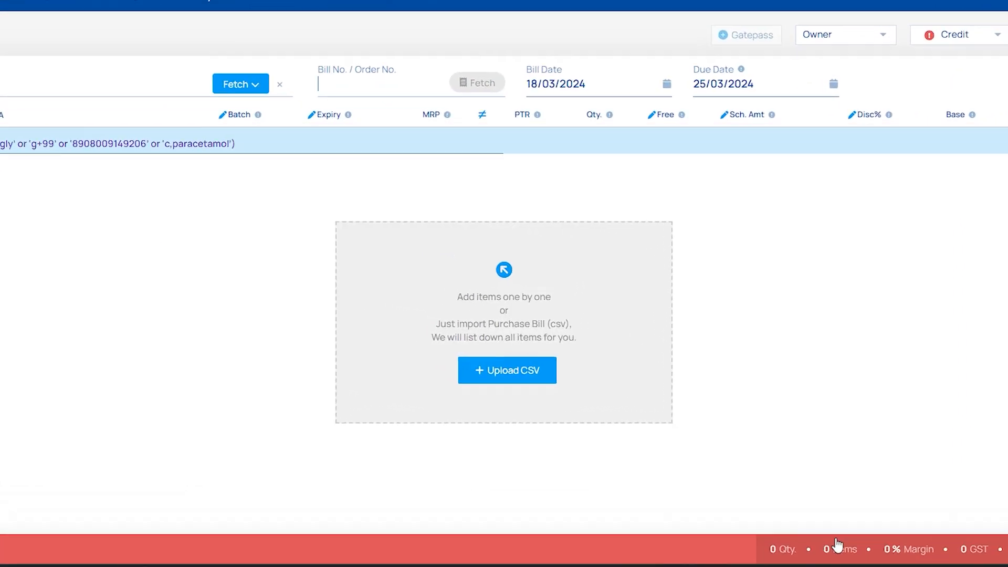
left_click(838, 544)
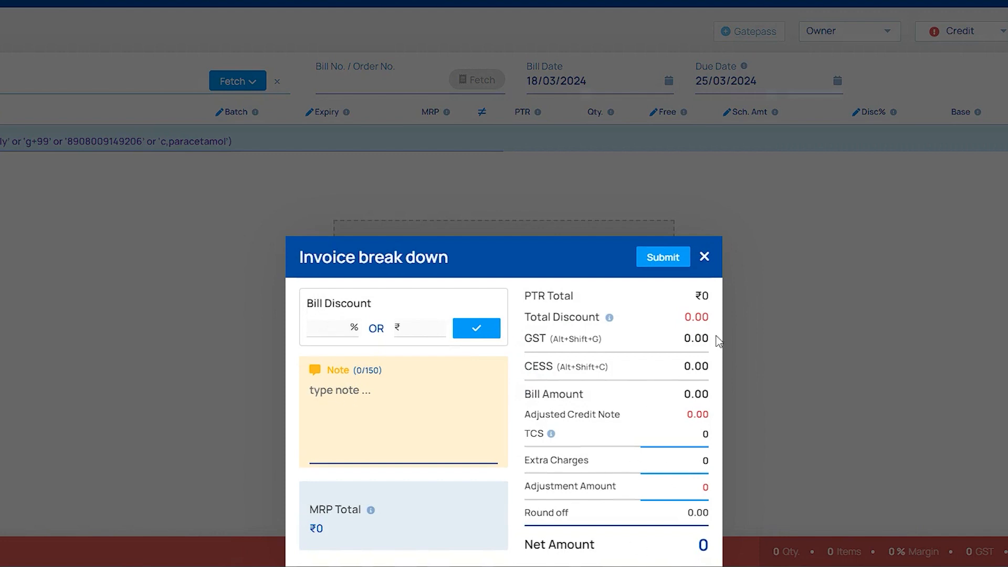
left_click(703, 257)
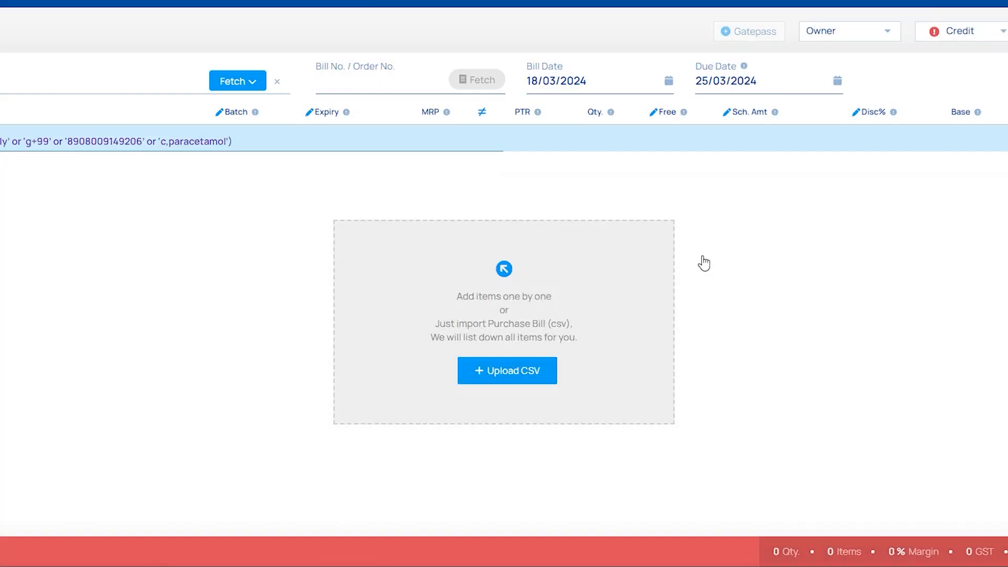
Clear the Cash Purchase distributor and search for 'Dhruvi' instead.
left_click(360, 77)
left_click(277, 84)
left_click(141, 87)
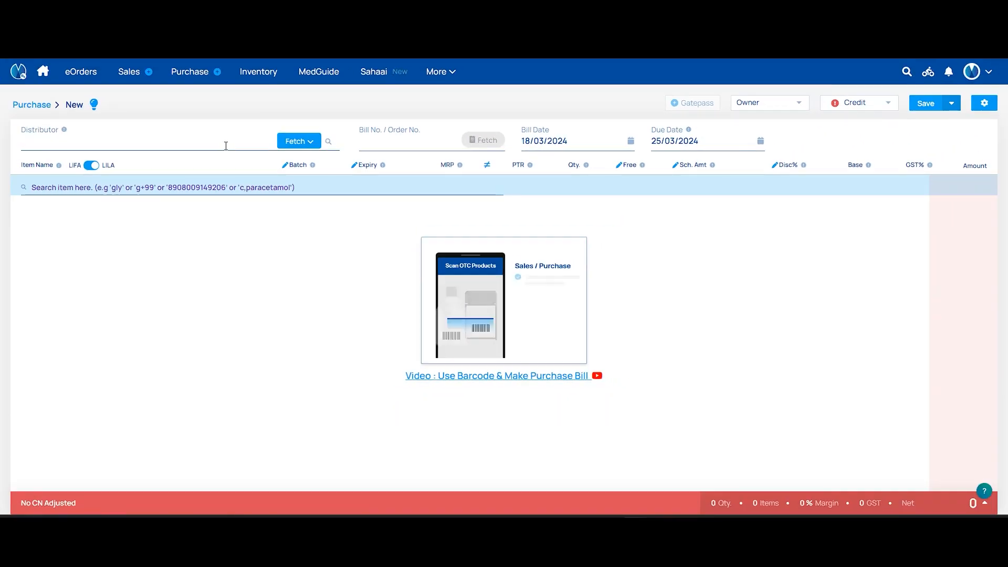
type("Dg")
key("BackSpace")
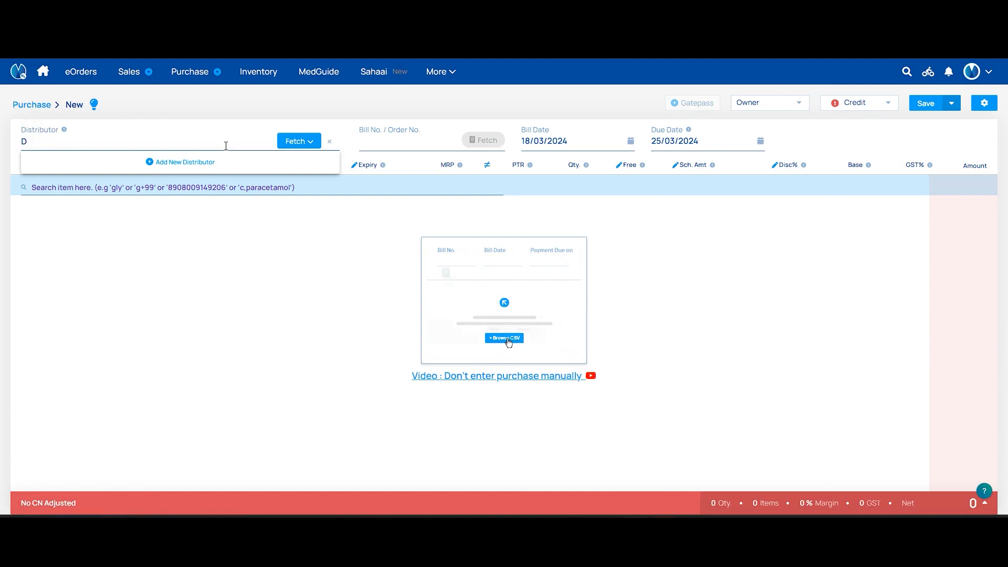
type("hruvi")
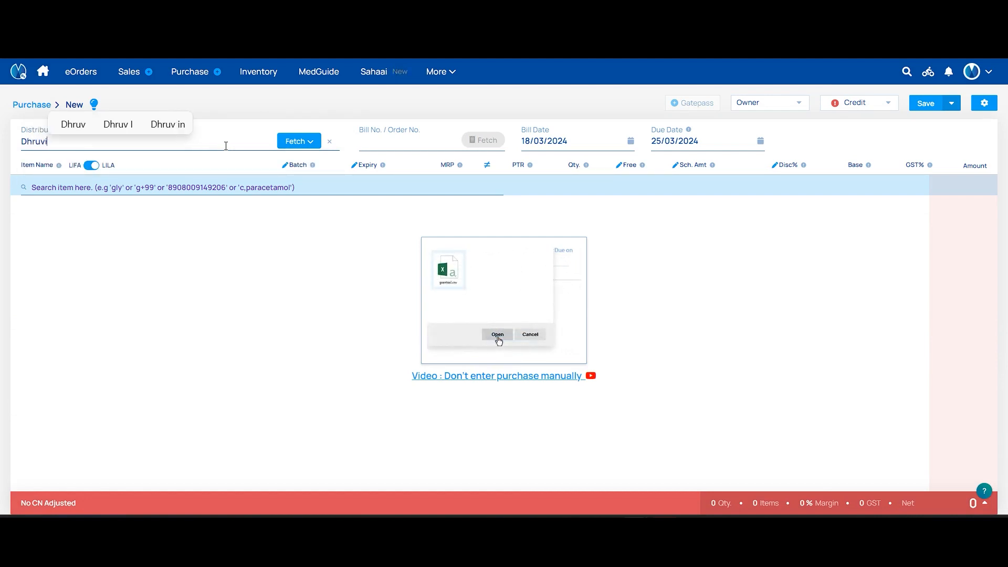
Choose Dhruvi Pharma Pvt. Ltd. as distributor, enter bill number 57654 and check the due date.
left_click(177, 162)
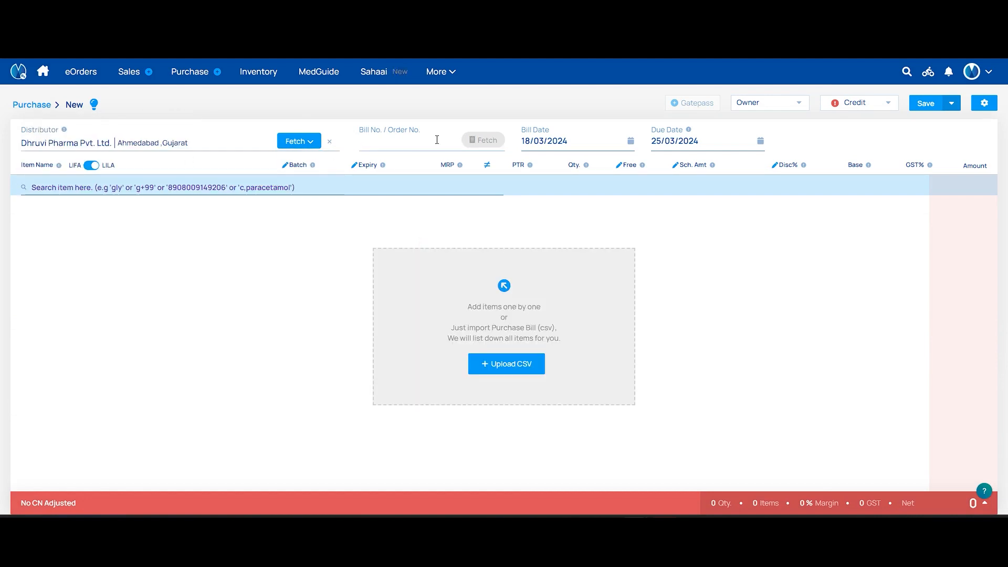
type("576")
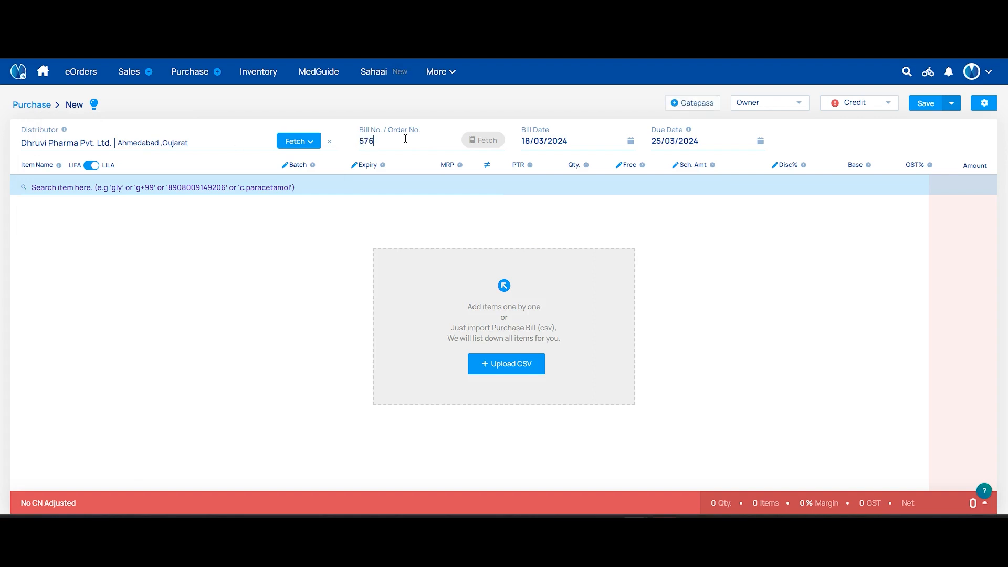
type("54")
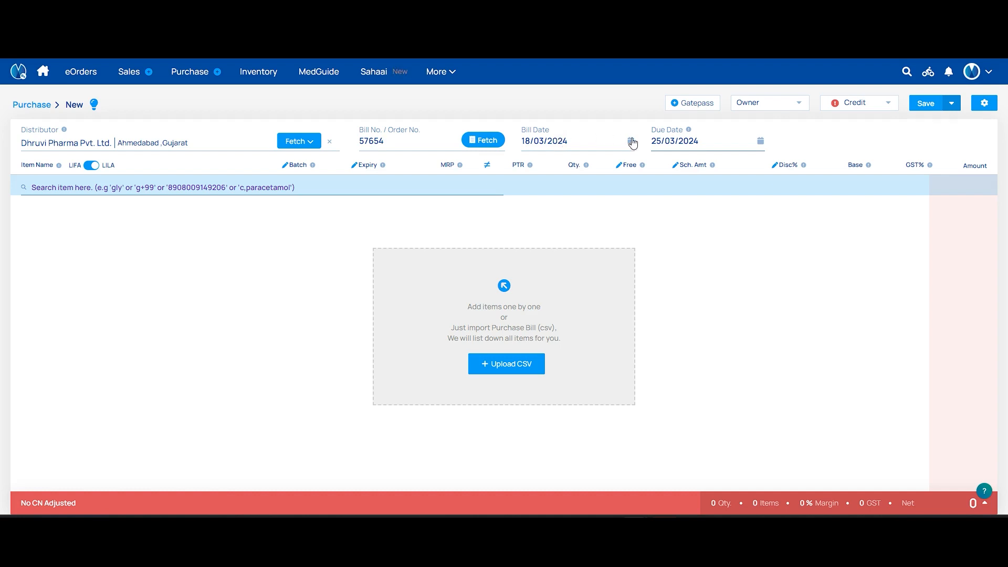
left_click(756, 139)
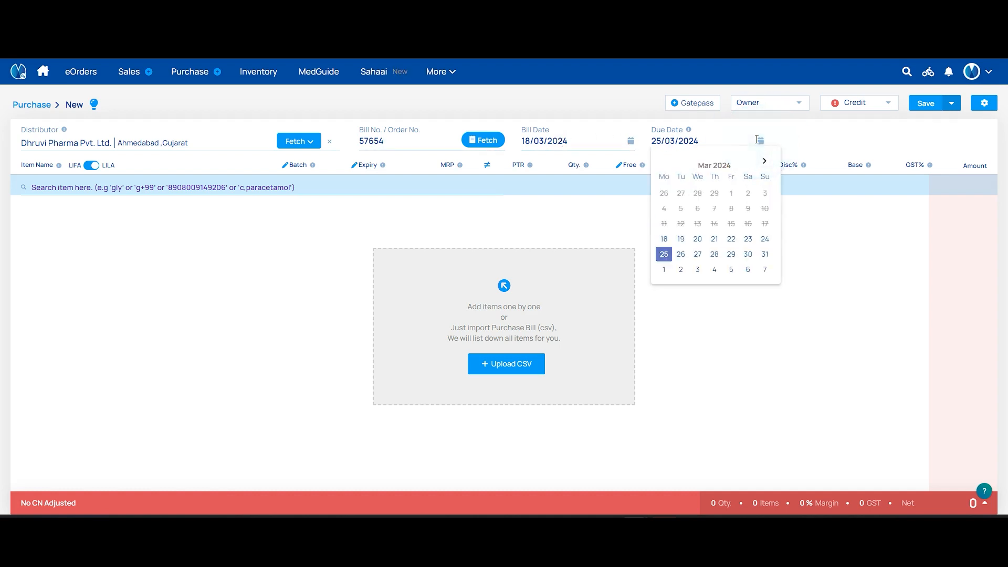
left_click(392, 187)
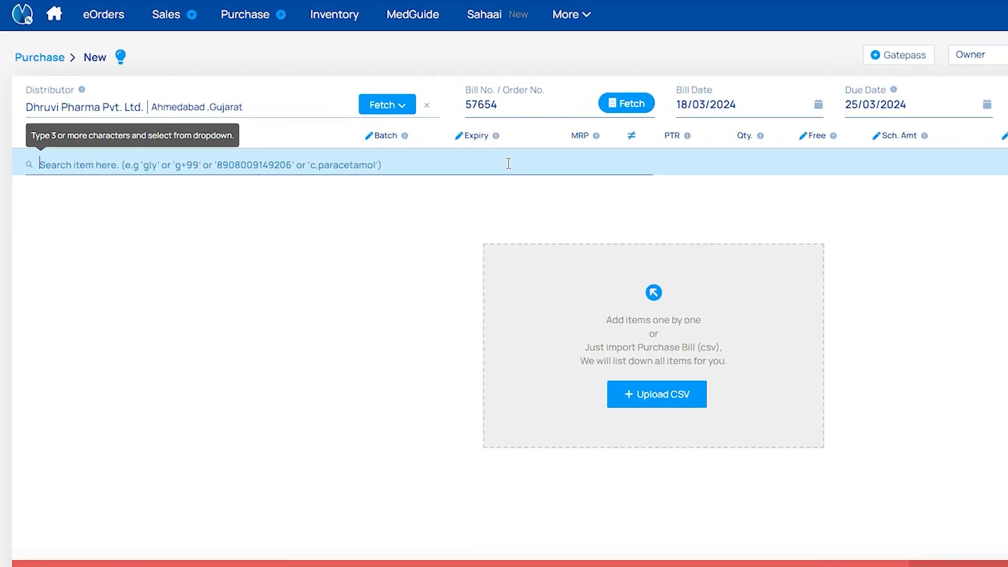
Search items by 'Ltk', then 'L+36.1', then by content with 'C,Paracetamol'.
type("Ltk")
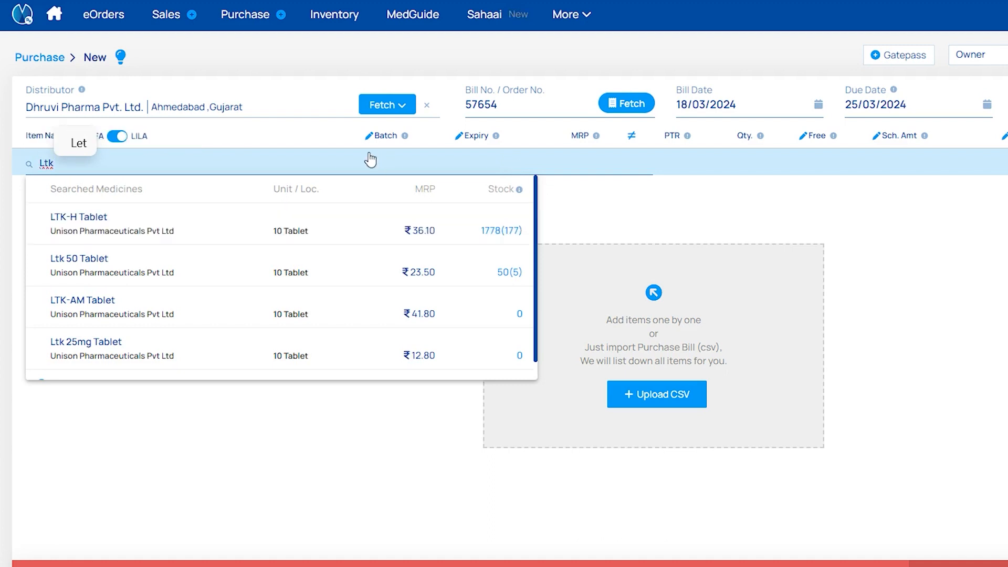
key("BackSpace")
key("BackSpace")
key("BackSpace")
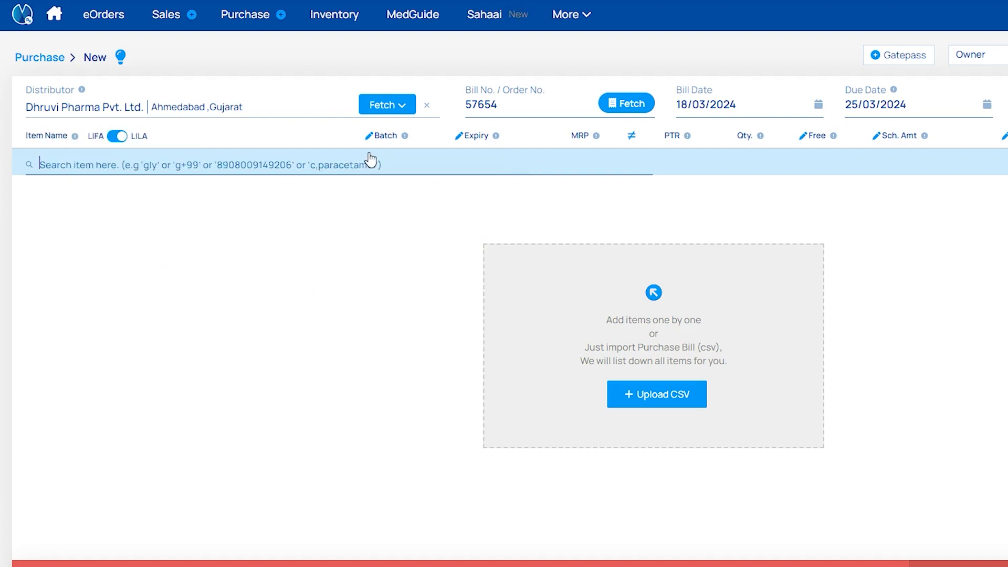
type("L+")
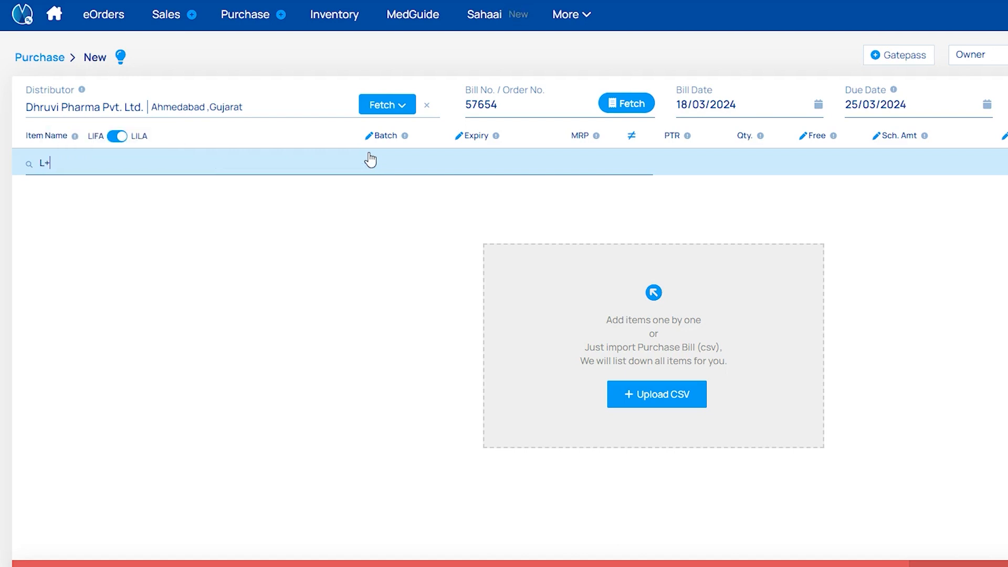
type("36.1")
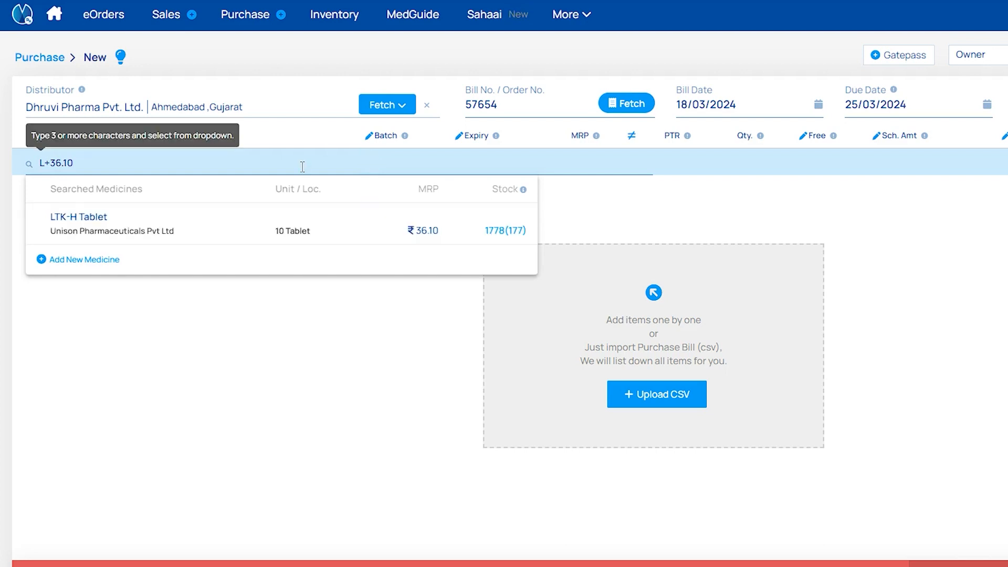
key("BackSpace")
key("BackSpace")
key("BackSpace")
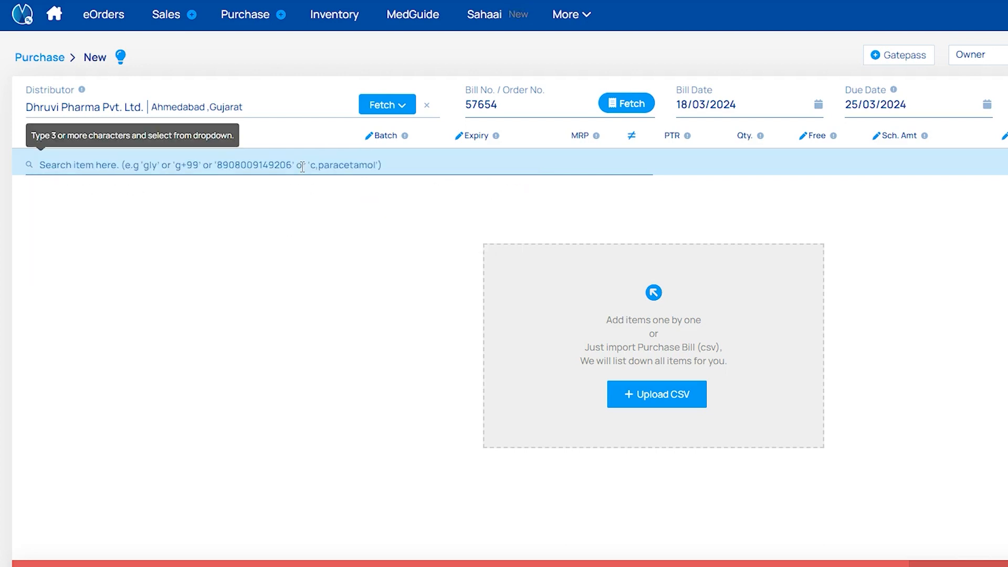
type("C")
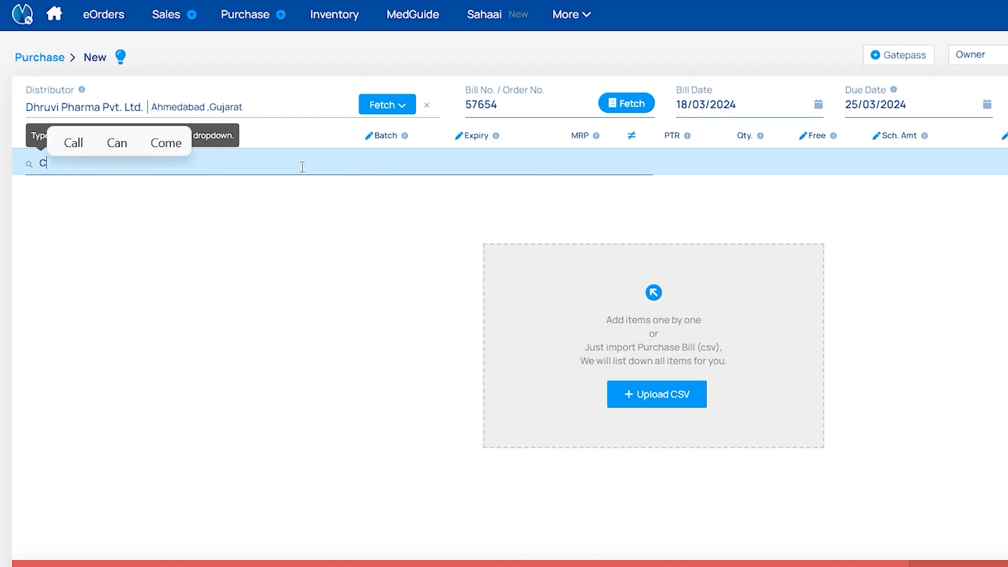
type(",Para")
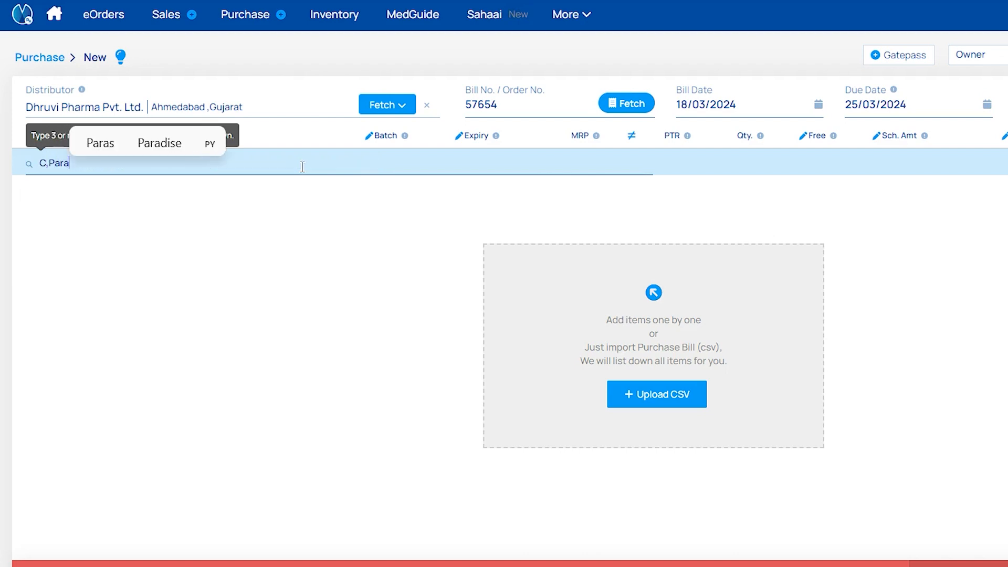
type("cetamol")
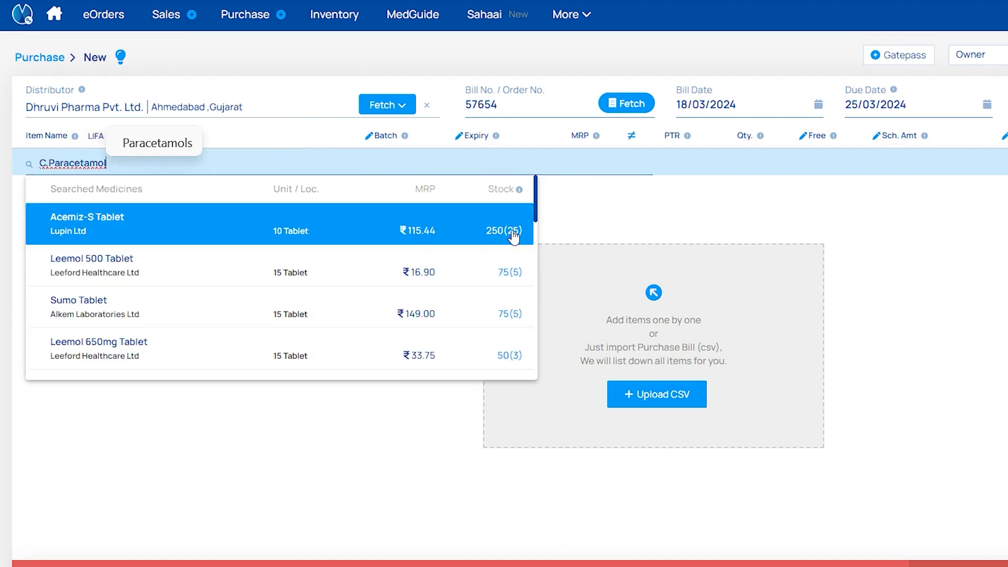
Clear the paracetamol search and scroll through the full medicine catalogue.
key("Escape")
key("BackSpace")
key("BackSpace")
key("BackSpace")
key("BackSpace")
key("BackSpace")
key("BackSpace")
key("BackSpace")
key("BackSpace")
key("BackSpace")
key("BackSpace")
key("BackSpace")
key("BackSpace")
key("BackSpace")
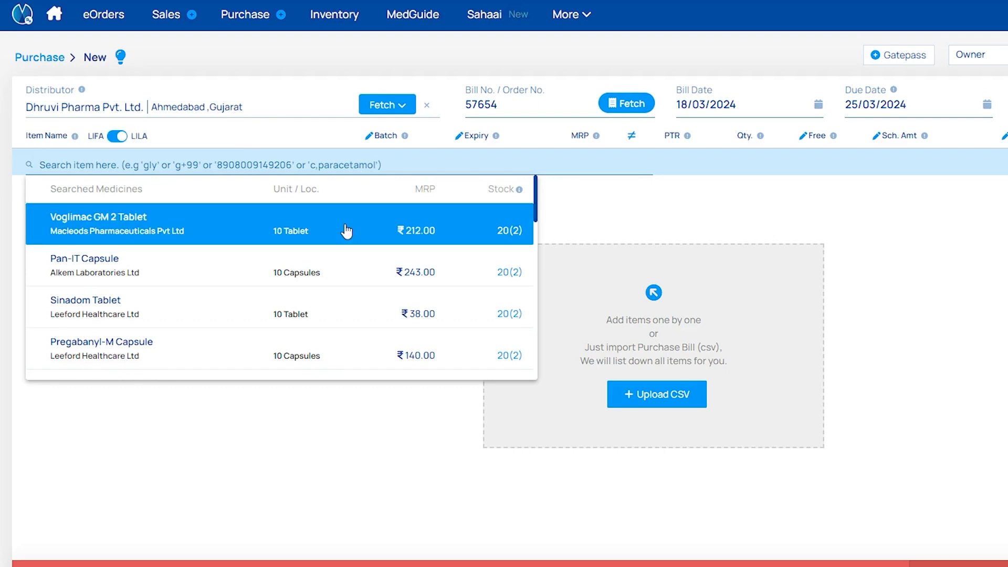
scroll(346, 231, "down", 5)
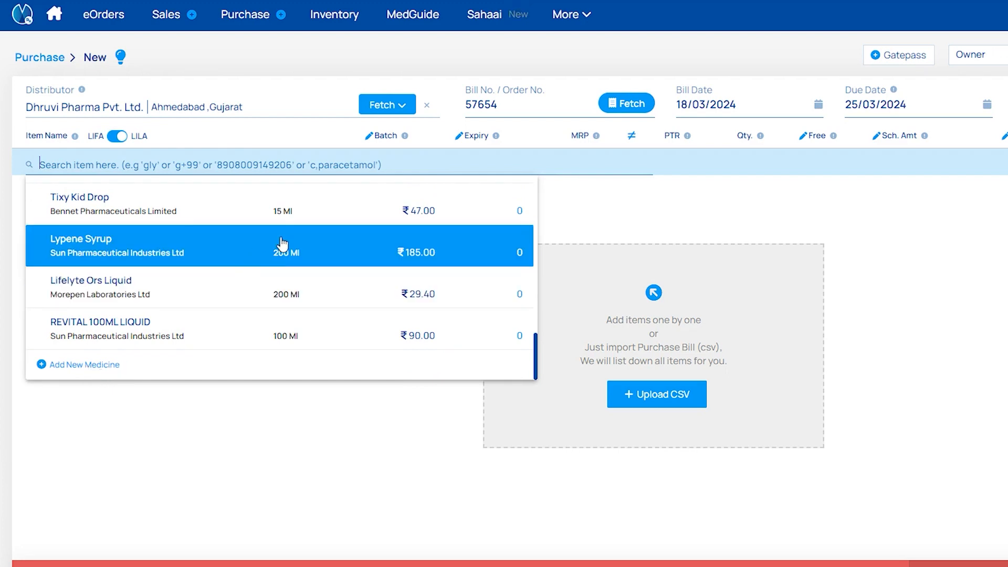
Search 'Ltk' and add LTK-H Tablet with batch DAKHH (expiry 02/25, MRP 36.1, PTR 30).
left_click(245, 164)
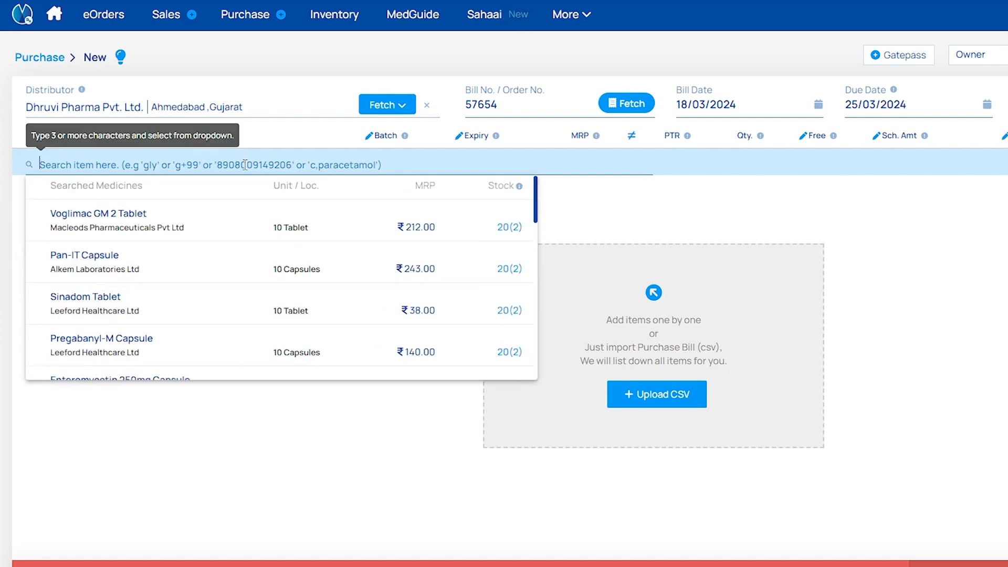
type("Ltk")
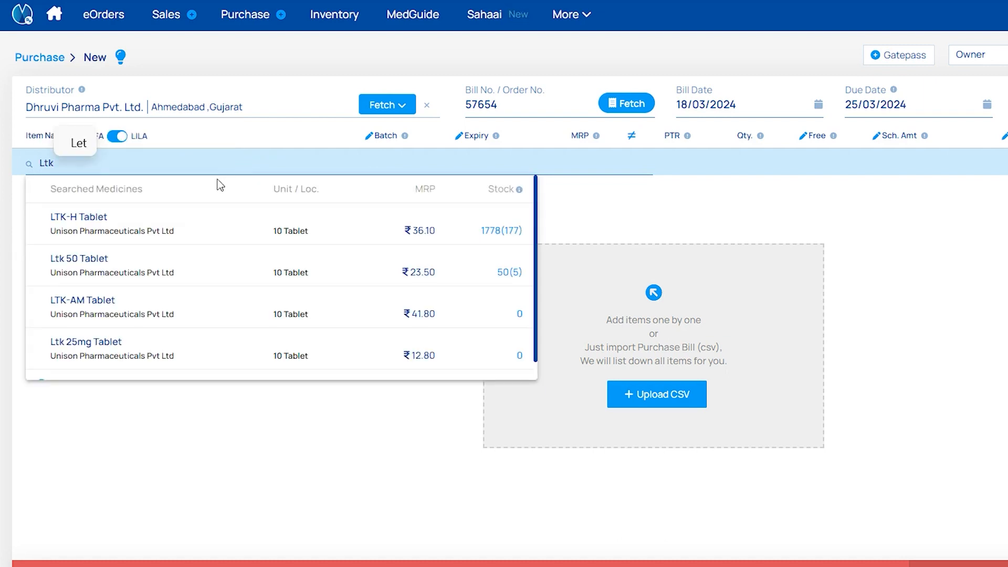
left_click(216, 224)
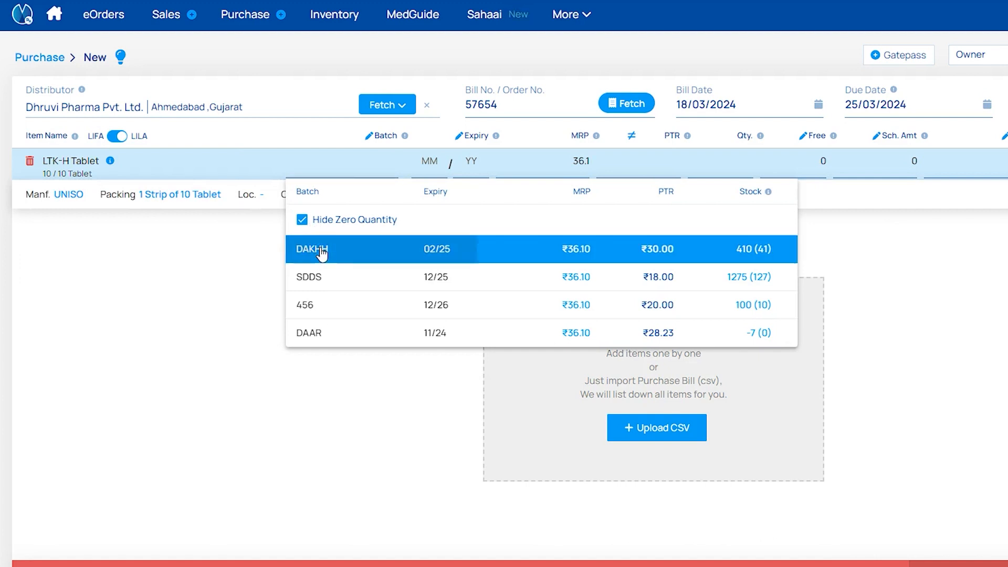
left_click(319, 247)
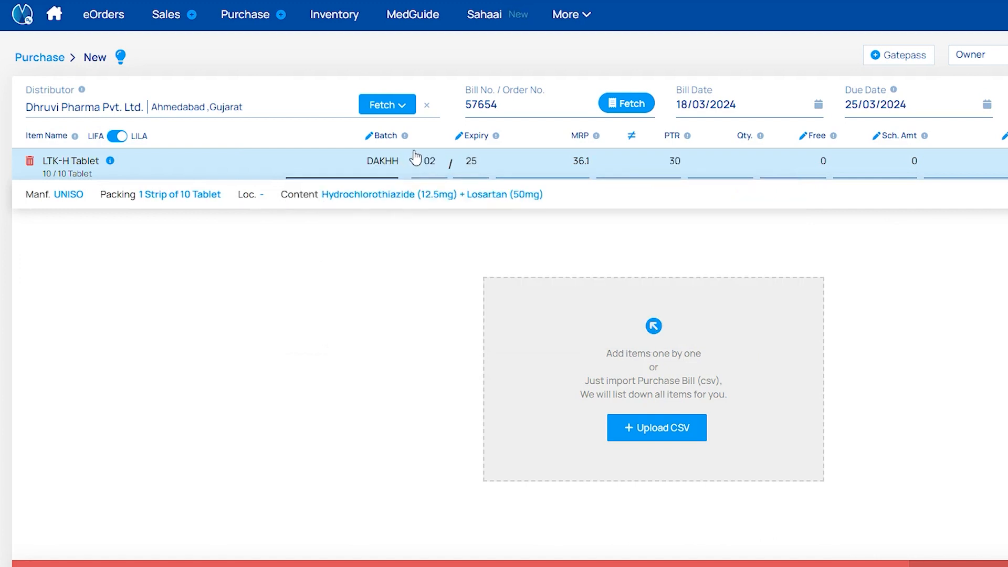
key("Tab")
key("Tab")
key("Tab")
key("Tab")
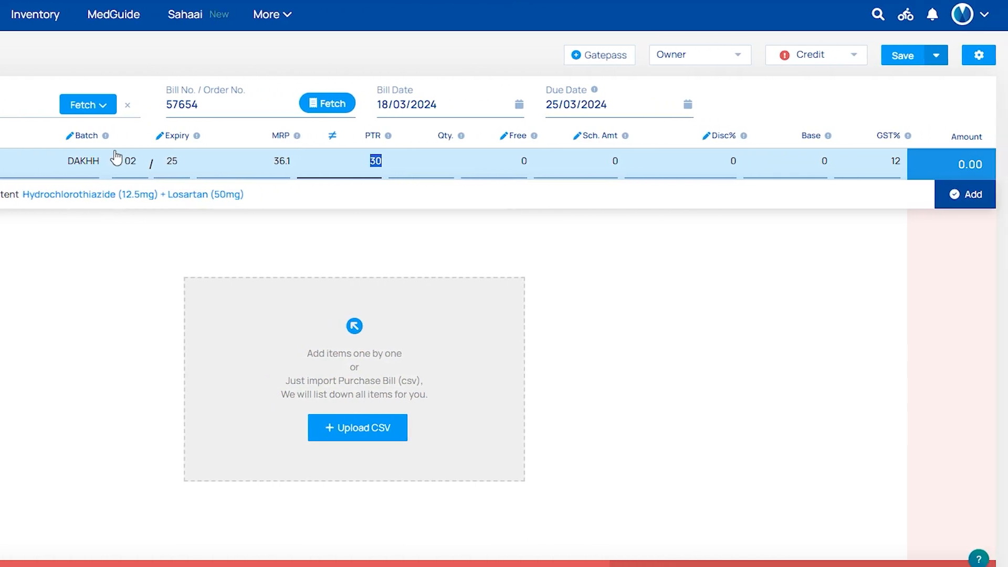
left_click(988, 62)
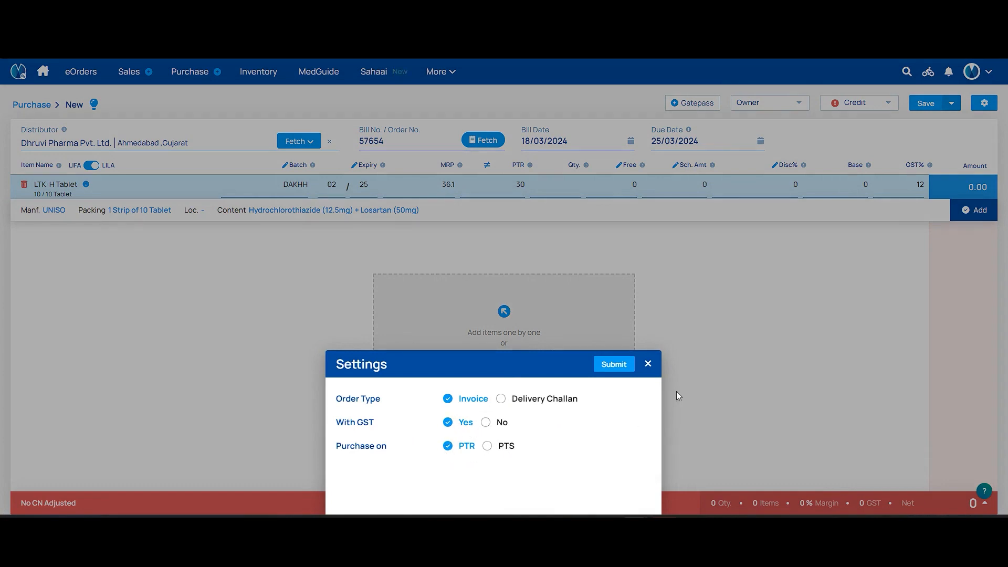
left_click(648, 364)
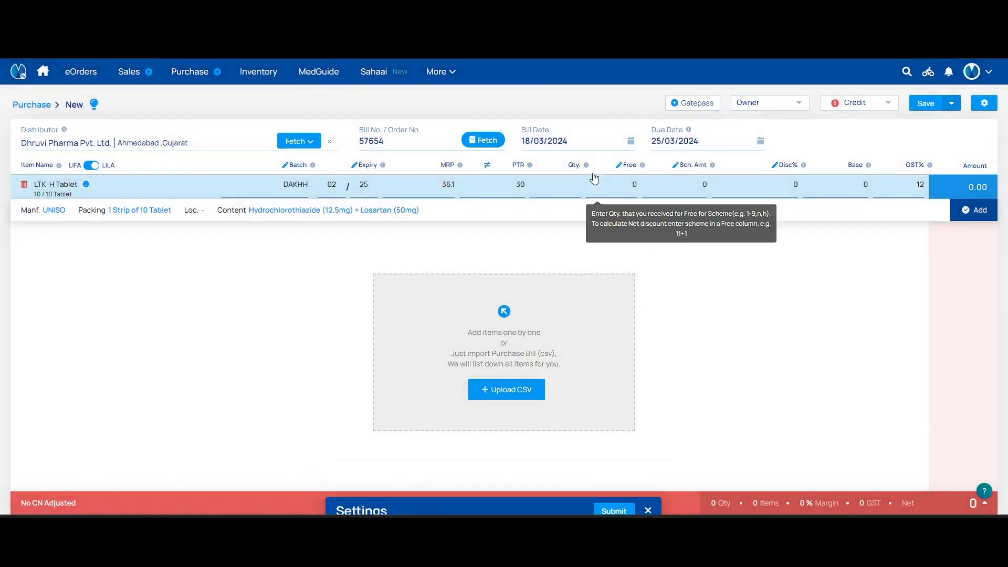
Give the LTK-H Tablet line quantity 10, 1 free and 4% discount, and add it (₹322.56).
left_click(563, 189)
type("10")
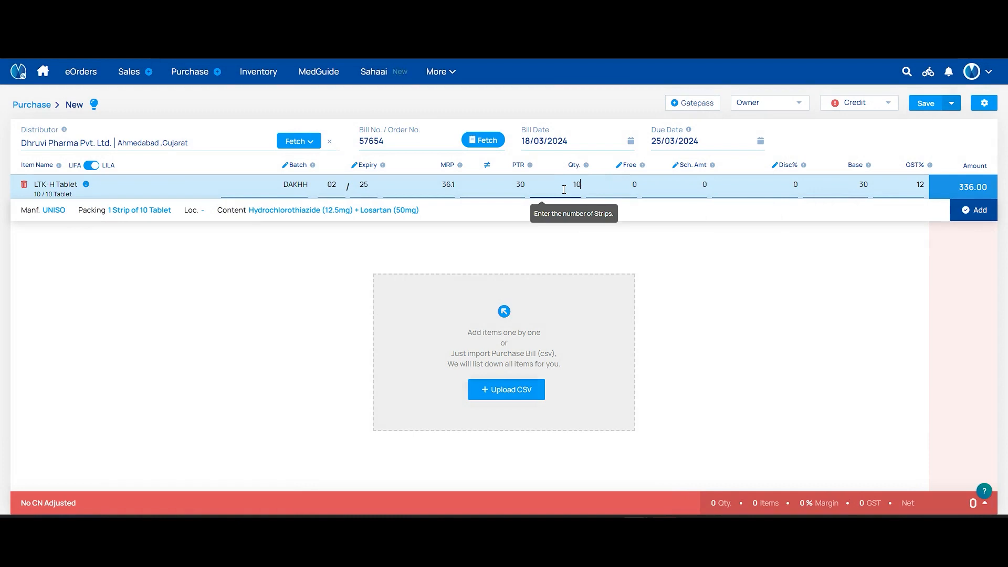
key("Tab")
key("Tab")
key("Tab")
type("4")
key("Tab")
key("Tab")
key("Return")
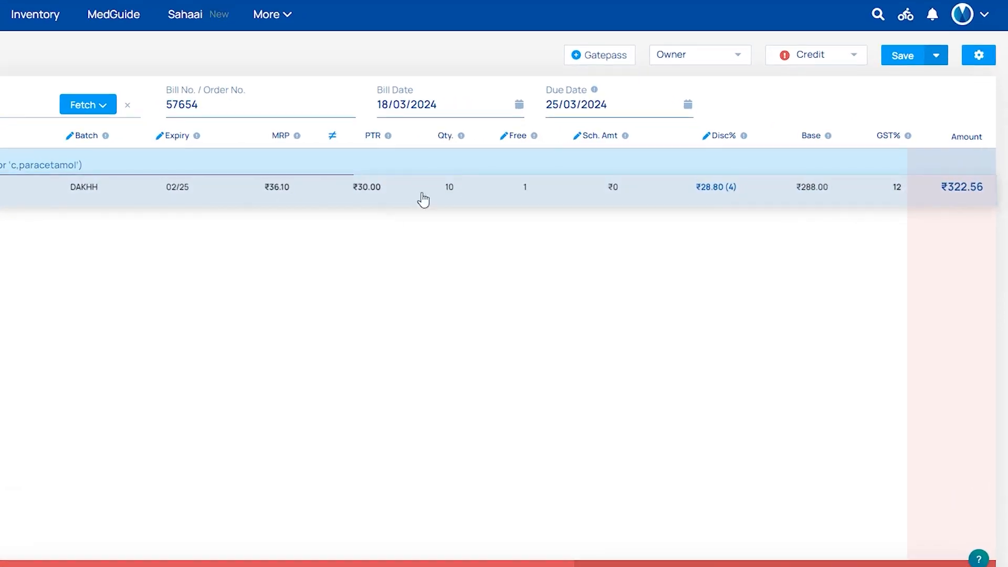
Save the ₹323 bill with Credit payment, confirming Save Now after the margin analysis.
left_click(811, 55)
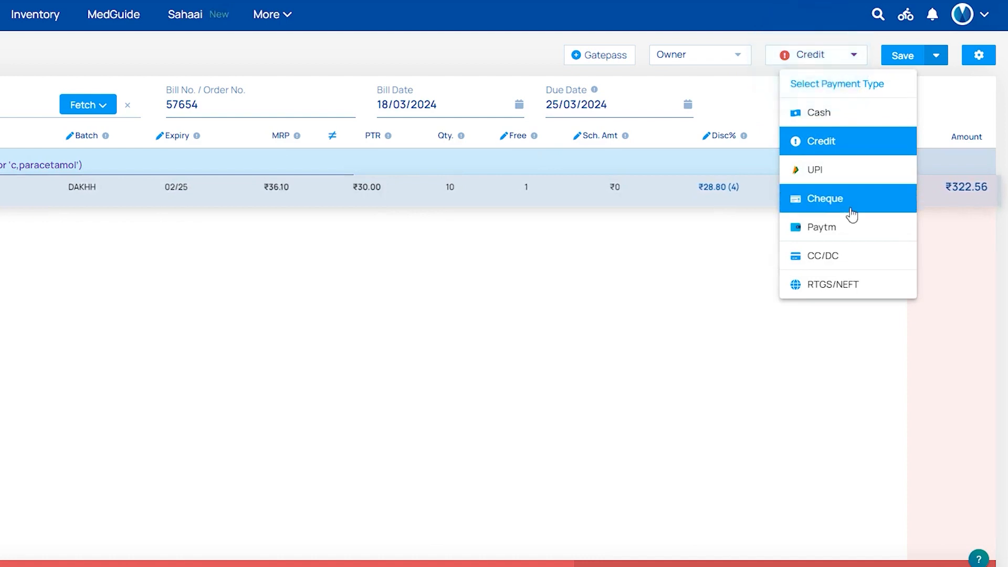
left_click(848, 151)
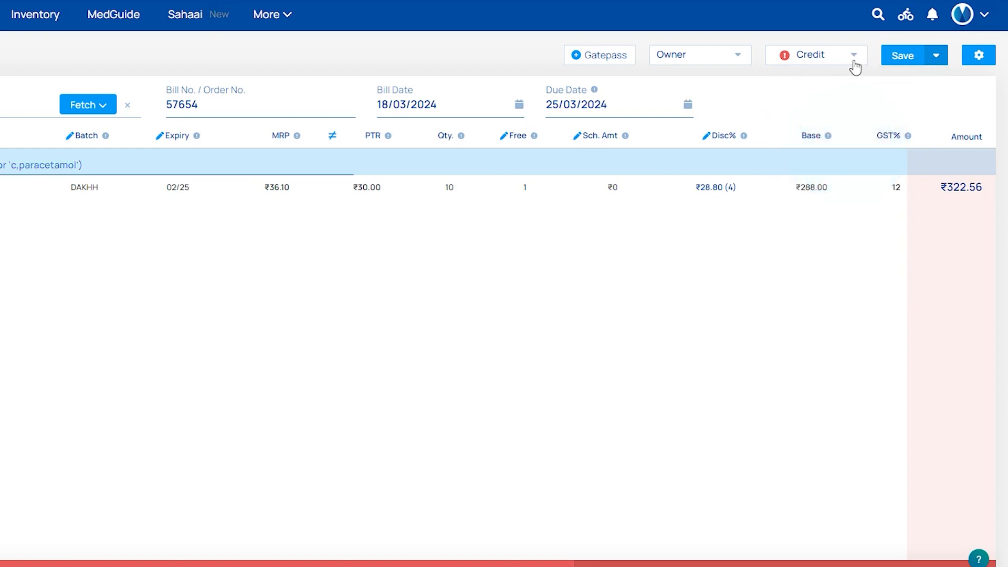
left_click(900, 56)
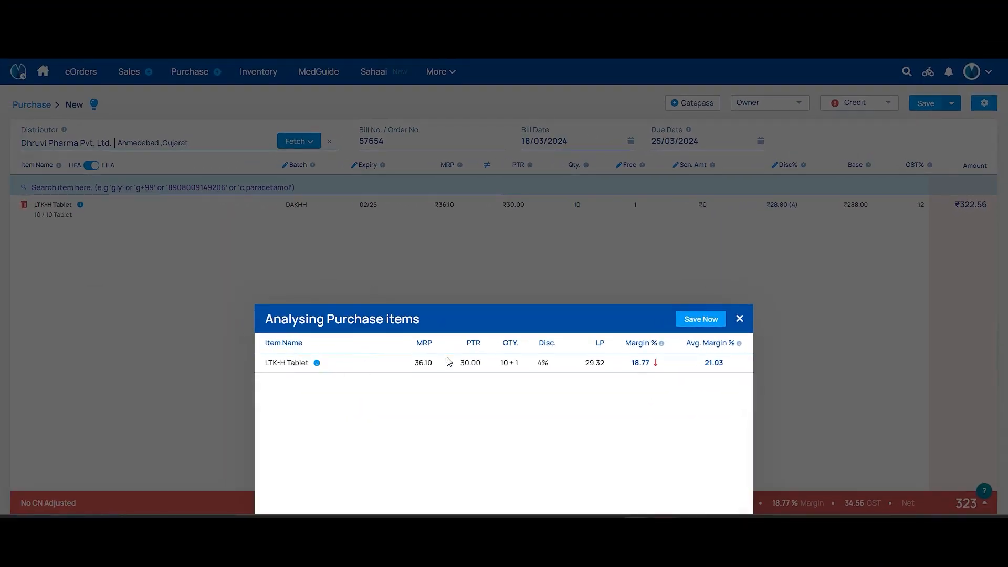
left_click(699, 320)
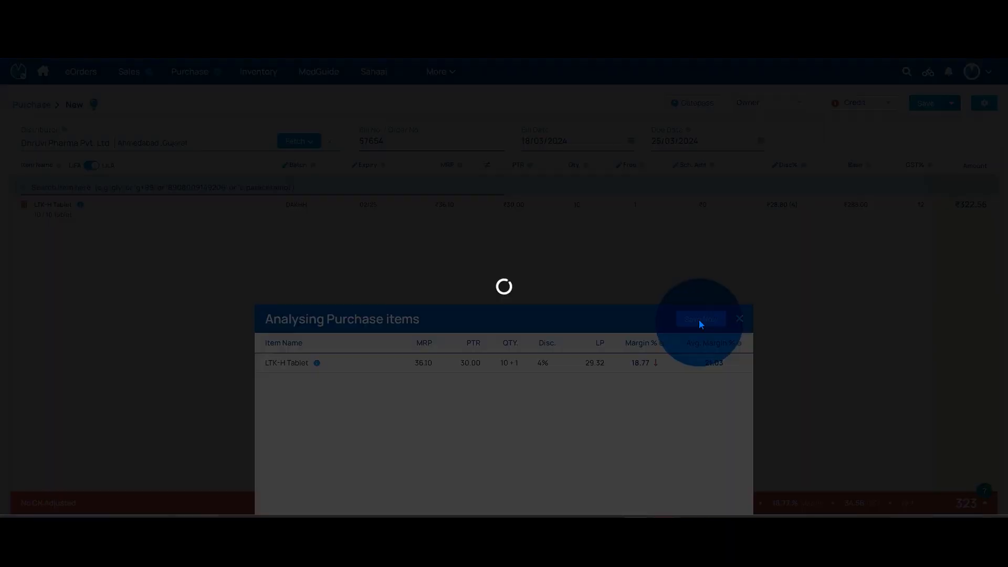